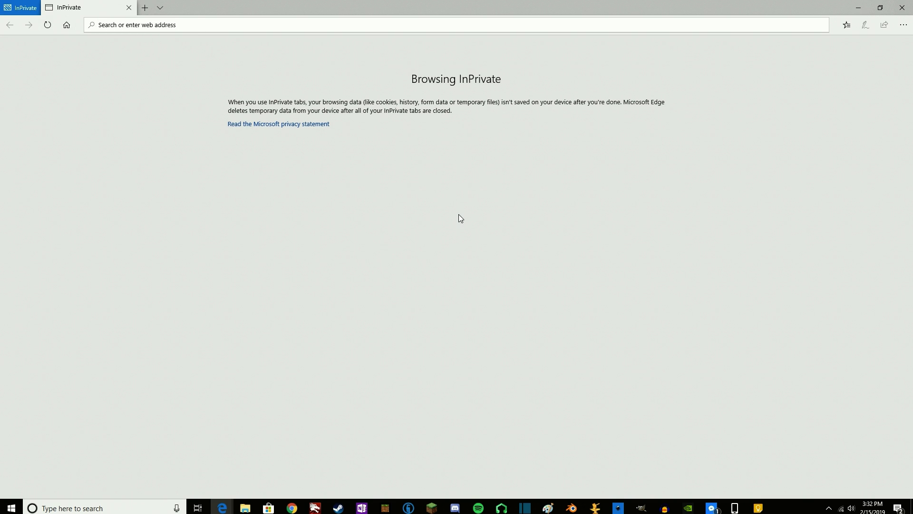
Step: Open the Google Drive website in the private window, look through its landing page and close the window
{"action": "type", "text": "driv"}
{"action": "key", "text": "Return"}
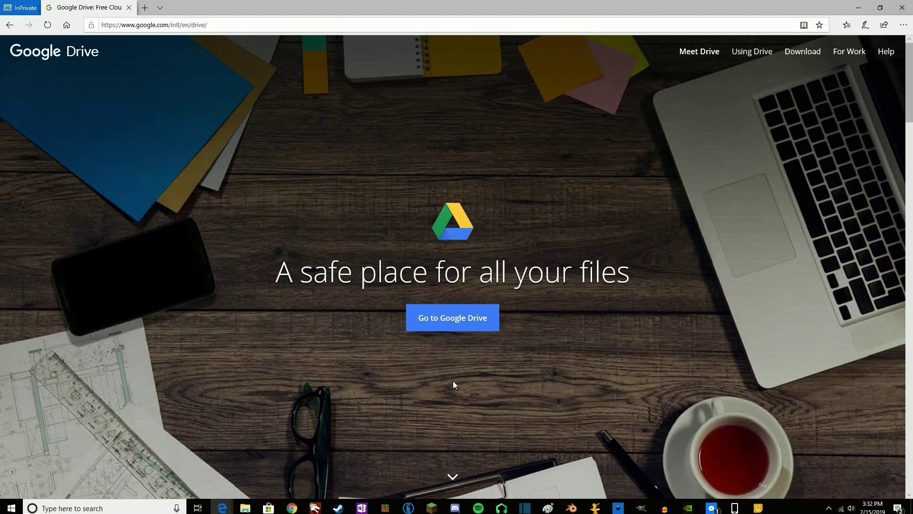
{"action": "scroll", "coordinate": [571, 443], "scroll_direction": "down", "scroll_amount": 5}
{"action": "scroll", "coordinate": [564, 400], "scroll_direction": "down", "scroll_amount": 6}
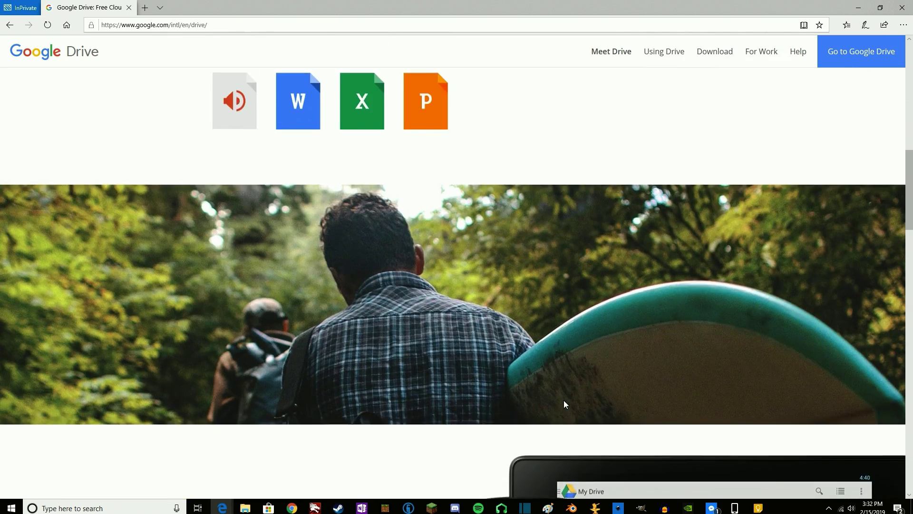
{"action": "scroll", "coordinate": [563, 401], "scroll_direction": "down", "scroll_amount": 3}
{"action": "scroll", "coordinate": [563, 401], "scroll_direction": "up", "scroll_amount": 10}
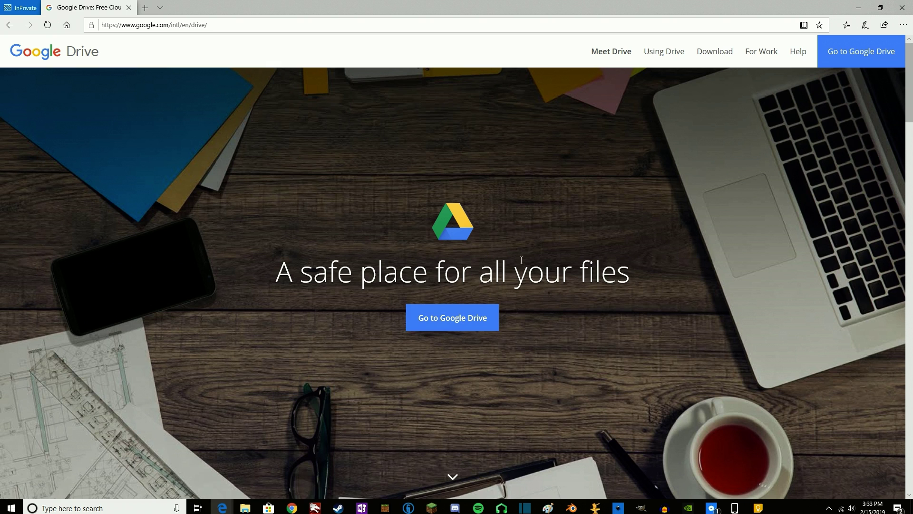
{"action": "left_click", "coordinate": [899, 11]}
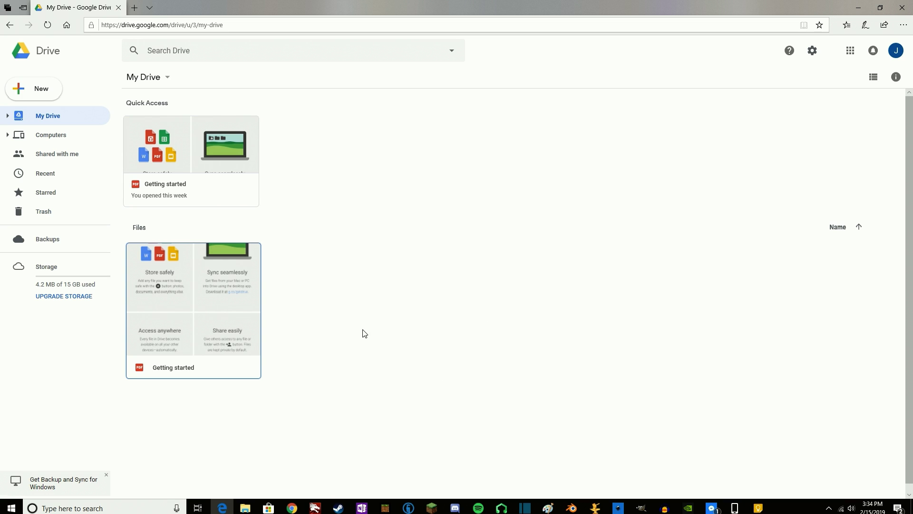
Step: Bring up the Things to Upload folder on the computer and select all five files in it
{"action": "left_click", "coordinate": [245, 509]}
{"action": "left_click_drag", "start_coordinate": [473, 56], "coordinate": [428, 170]}
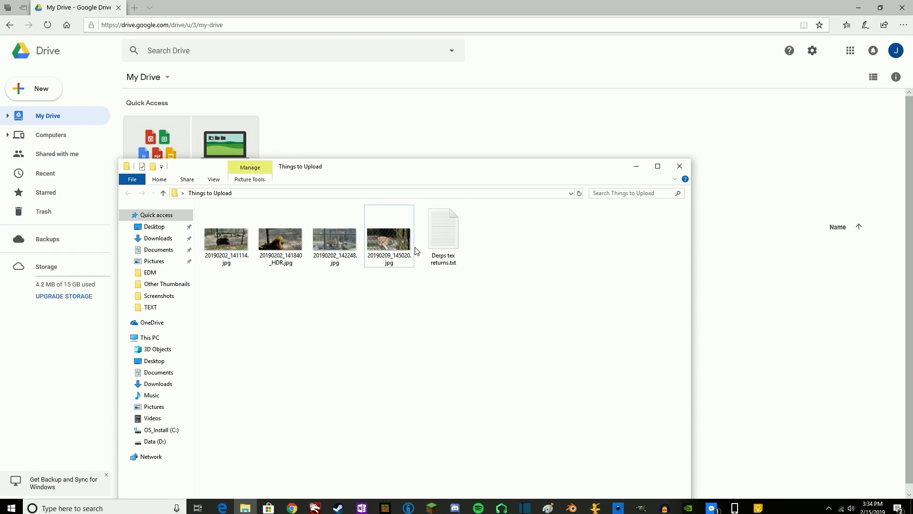
{"action": "left_click_drag", "start_coordinate": [436, 170], "coordinate": [446, 225]}
{"action": "left_click_drag", "start_coordinate": [536, 331], "coordinate": [214, 257]}
{"action": "left_click_drag", "start_coordinate": [285, 290], "coordinate": [441, 172]}
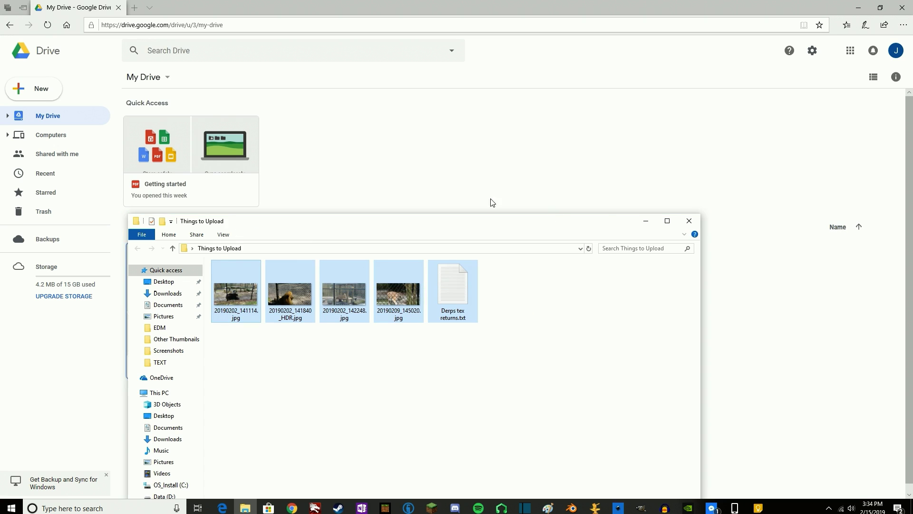
{"action": "left_click", "coordinate": [646, 221]}
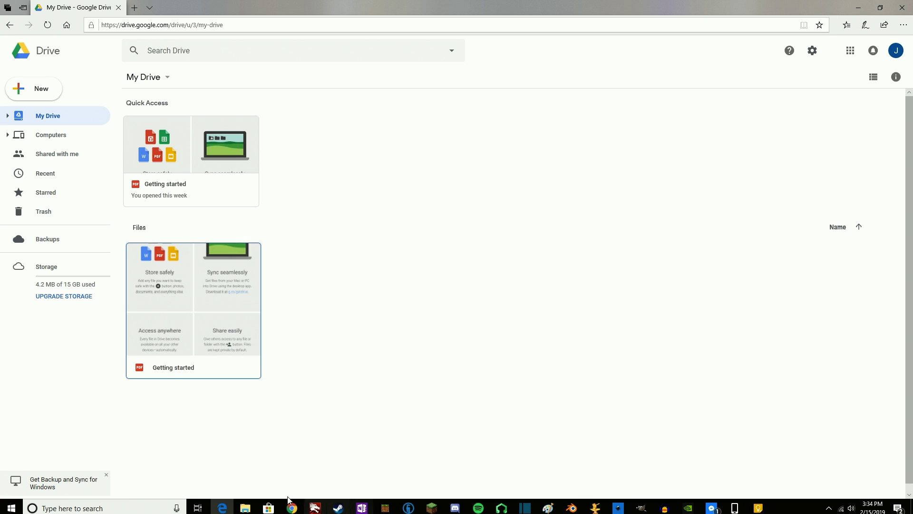
Step: Upload the five selected files from the Things to Upload folder to My Drive and dismiss the upload summary
{"action": "left_click", "coordinate": [246, 509]}
{"action": "left_click_drag", "start_coordinate": [416, 226], "coordinate": [280, 125]}
{"action": "left_click_drag", "start_coordinate": [373, 183], "coordinate": [681, 385]}
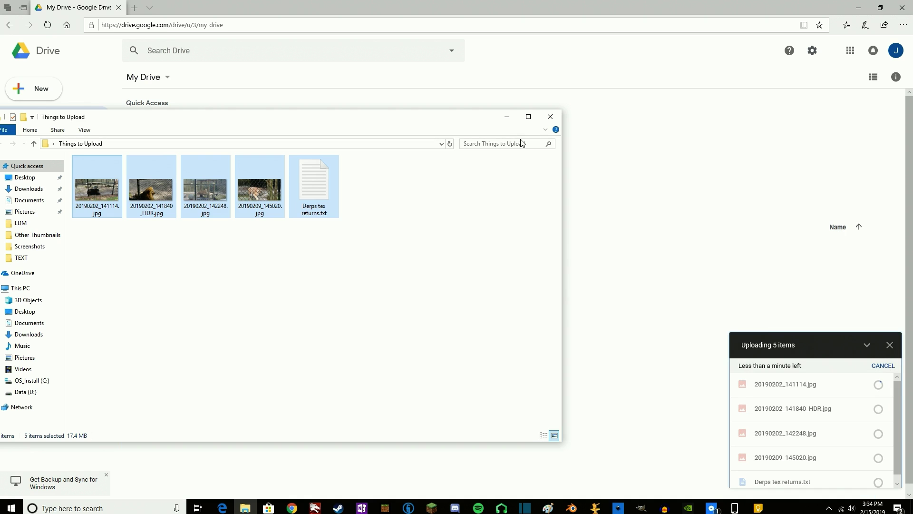
{"action": "left_click", "coordinate": [507, 119]}
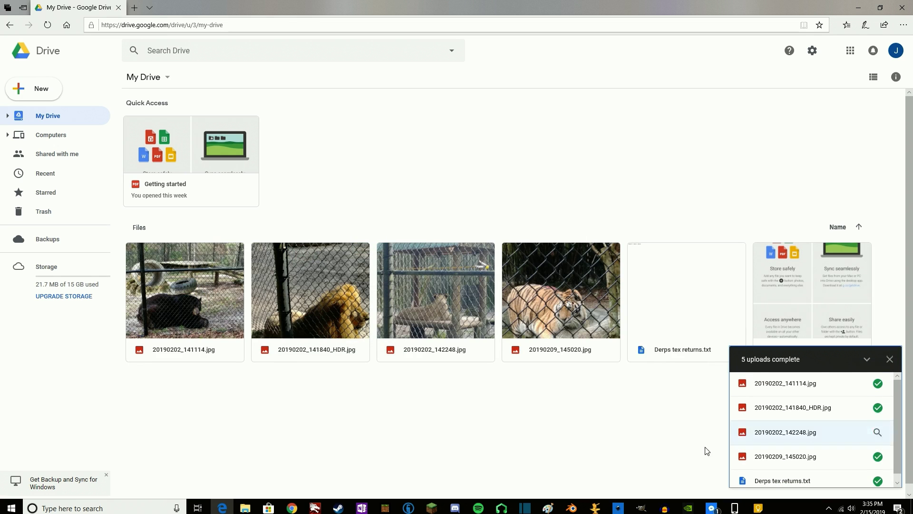
{"action": "left_click", "coordinate": [890, 359]}
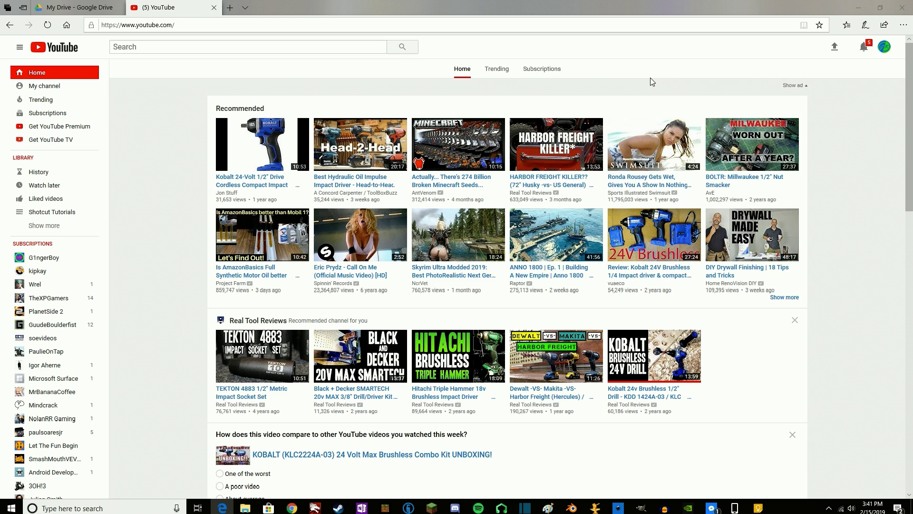
Step: Open YouTube's upload page and examine its file selection dialog and privacy options without uploading anything
{"action": "left_click", "coordinate": [835, 54]}
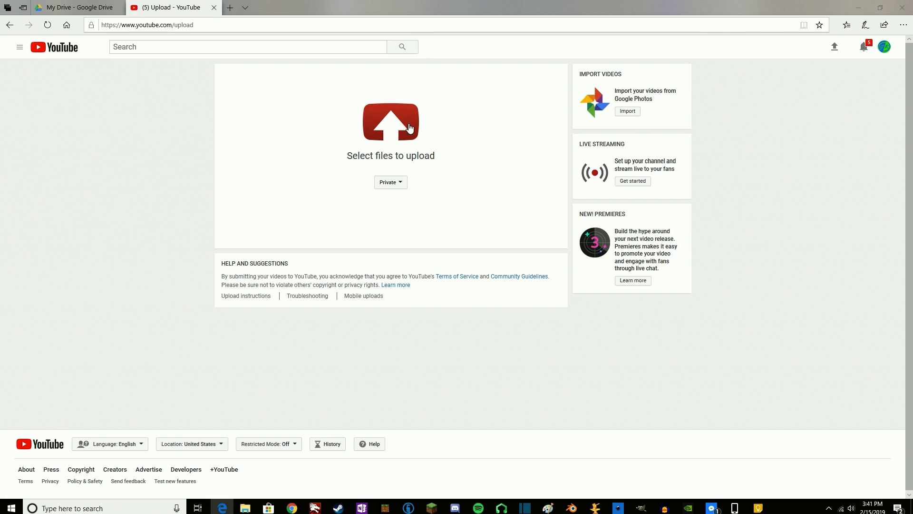
{"action": "left_click", "coordinate": [402, 136]}
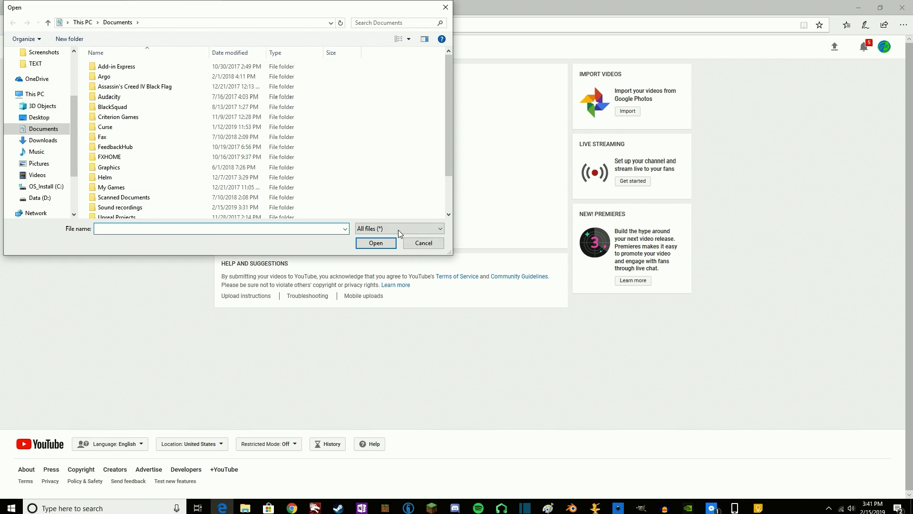
{"action": "left_click", "coordinate": [423, 244]}
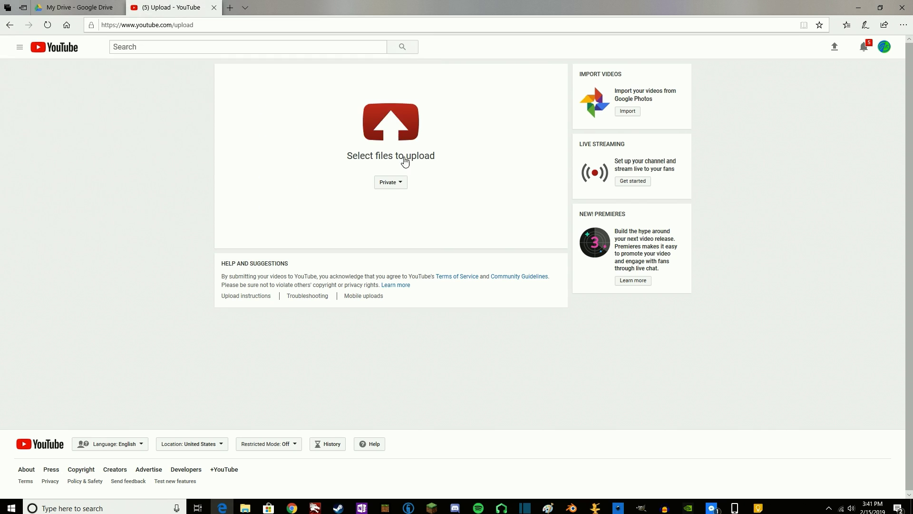
{"action": "left_click", "coordinate": [385, 184]}
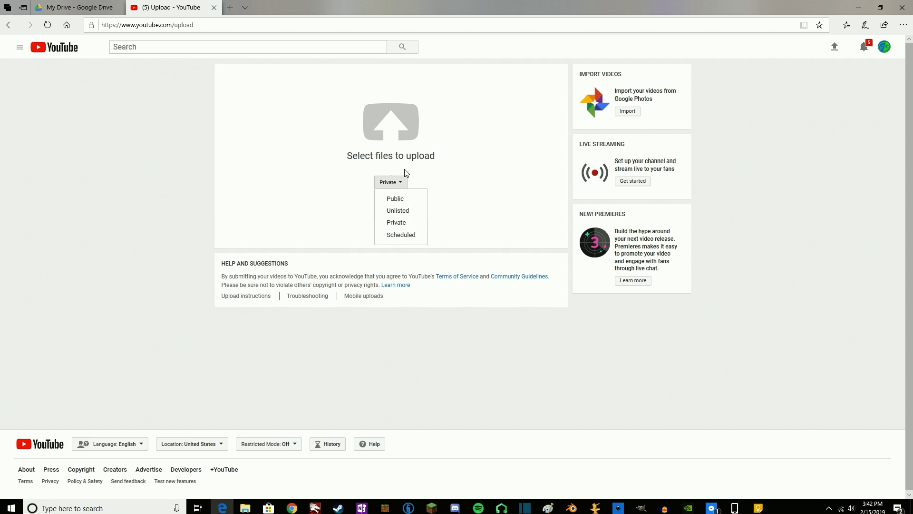
{"action": "left_click", "coordinate": [448, 127]}
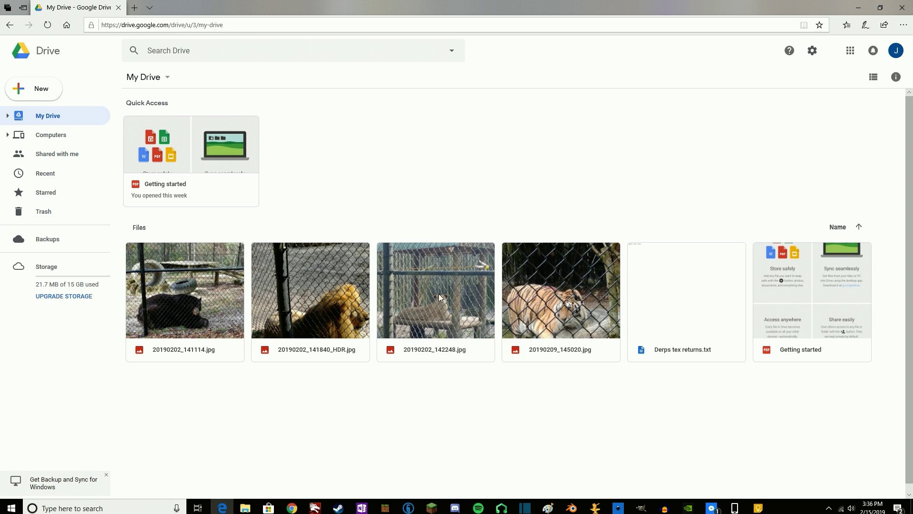
Step: Preview the photos 20190209_145020.jpg and 20190202_142248.jpg and the text file Derps tex returns.txt in My Drive
{"action": "double_click", "coordinate": [537, 288]}
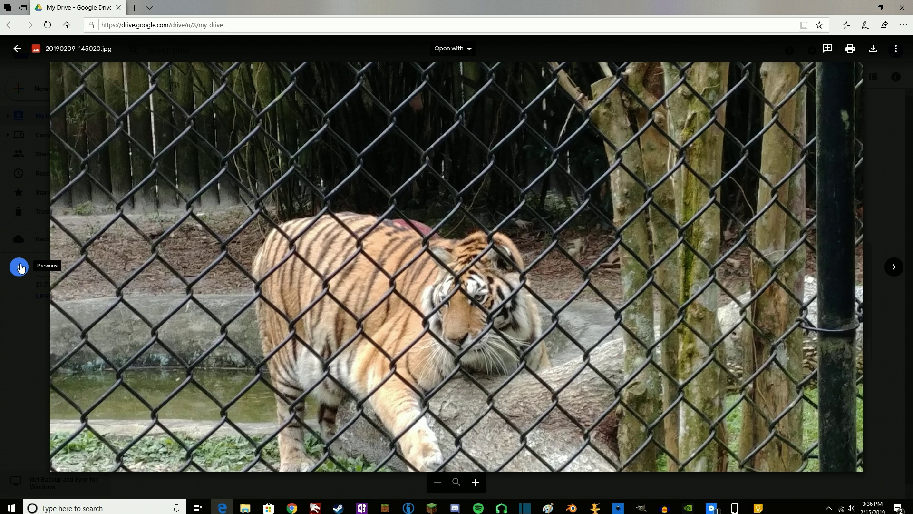
{"action": "left_click", "coordinate": [20, 268]}
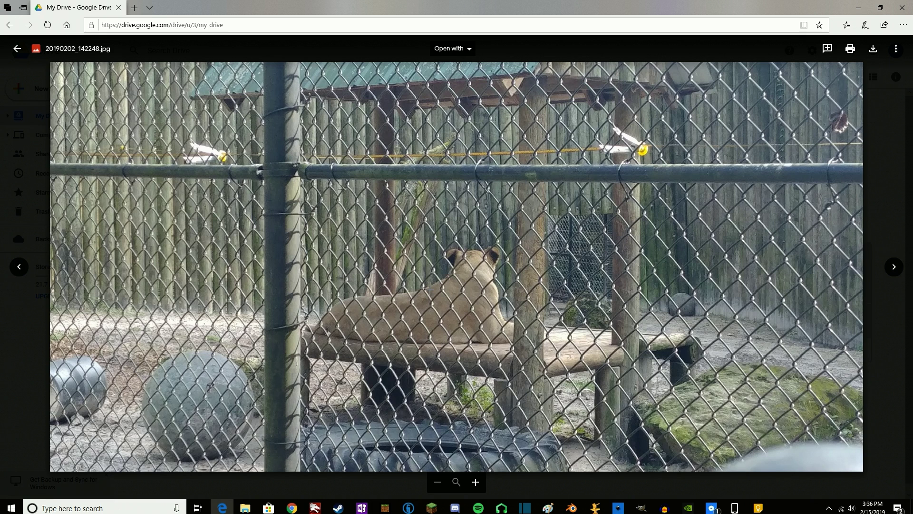
{"action": "left_click", "coordinate": [872, 330]}
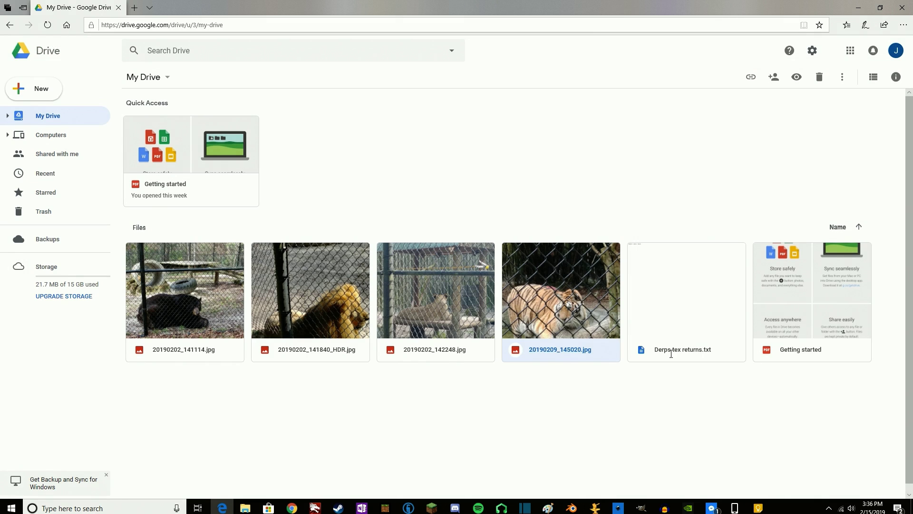
{"action": "double_click", "coordinate": [681, 310]}
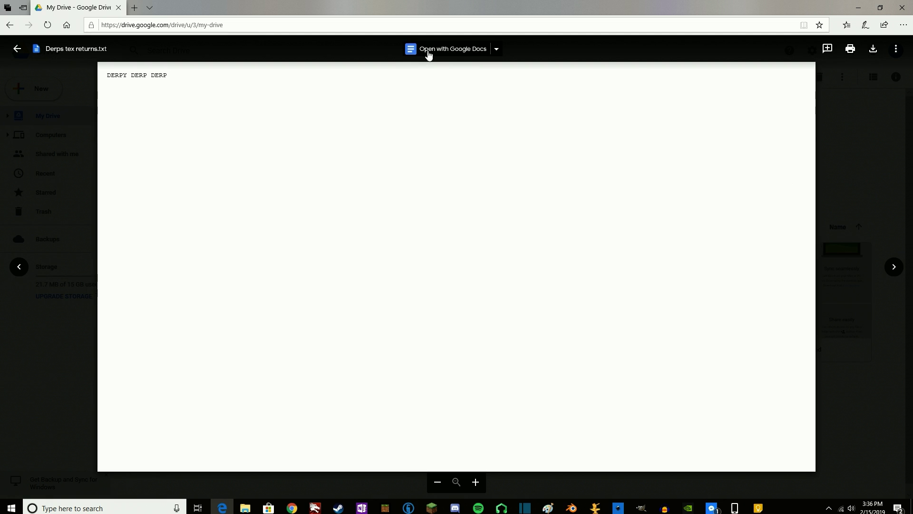
{"action": "left_click", "coordinate": [859, 181]}
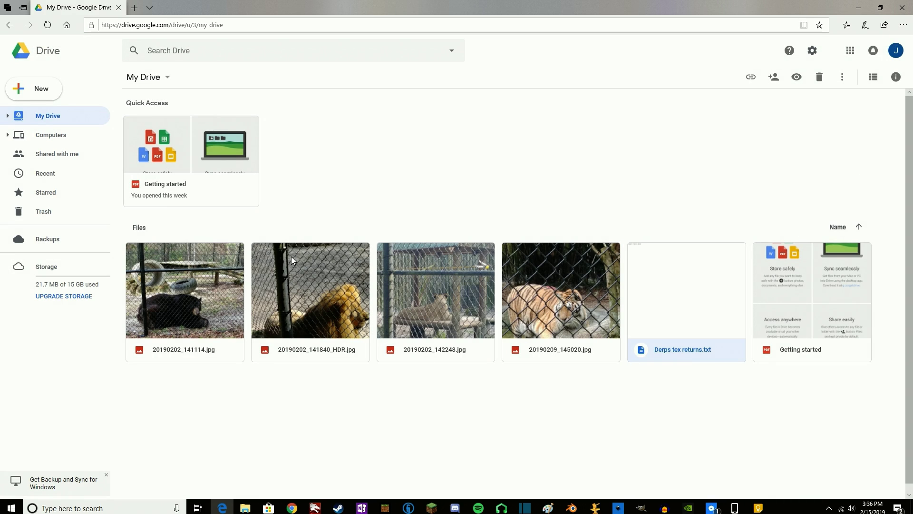
Step: Create a folder named Work in My Drive and move Derps tex returns.txt into it
{"action": "scroll", "coordinate": [444, 376], "scroll_direction": "down", "scroll_amount": 1}
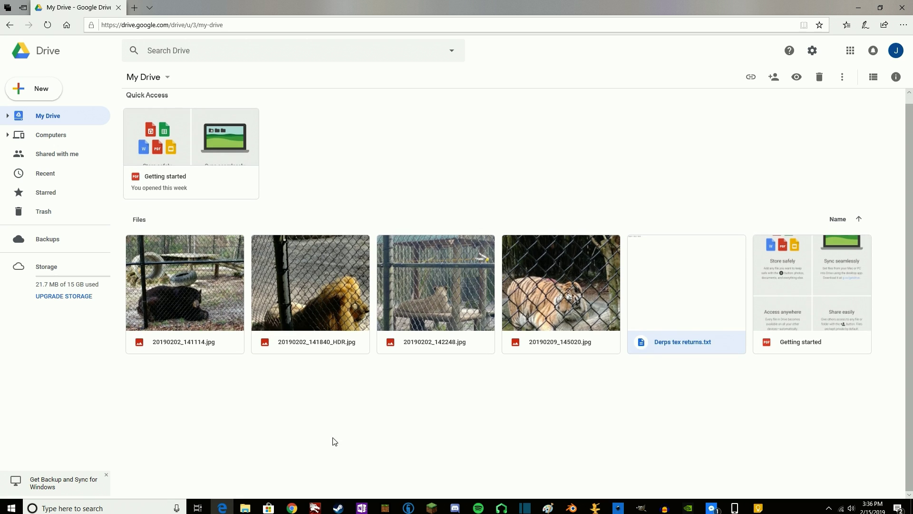
{"action": "left_click", "coordinate": [37, 92]}
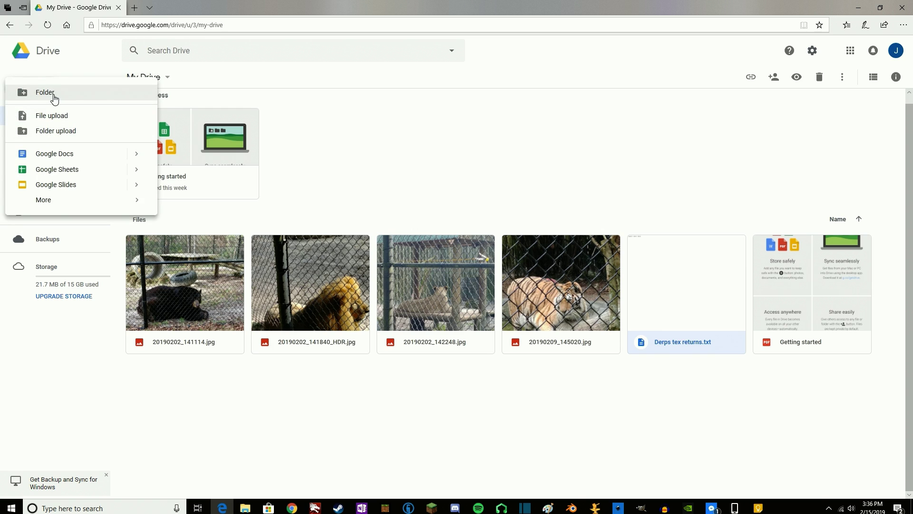
{"action": "left_click", "coordinate": [249, 413]}
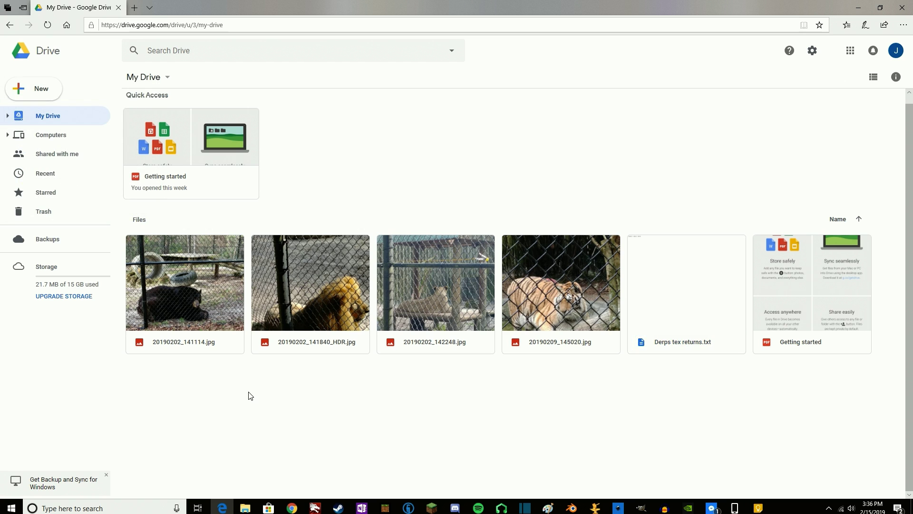
{"action": "right_click", "coordinate": [249, 395]}
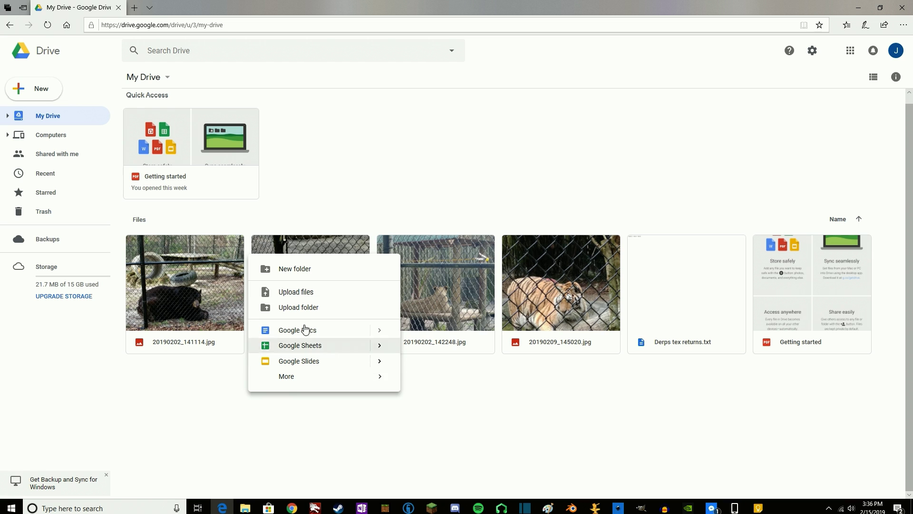
{"action": "left_click", "coordinate": [286, 269]}
{"action": "type", "text": "Work"}
{"action": "key", "text": "Return"}
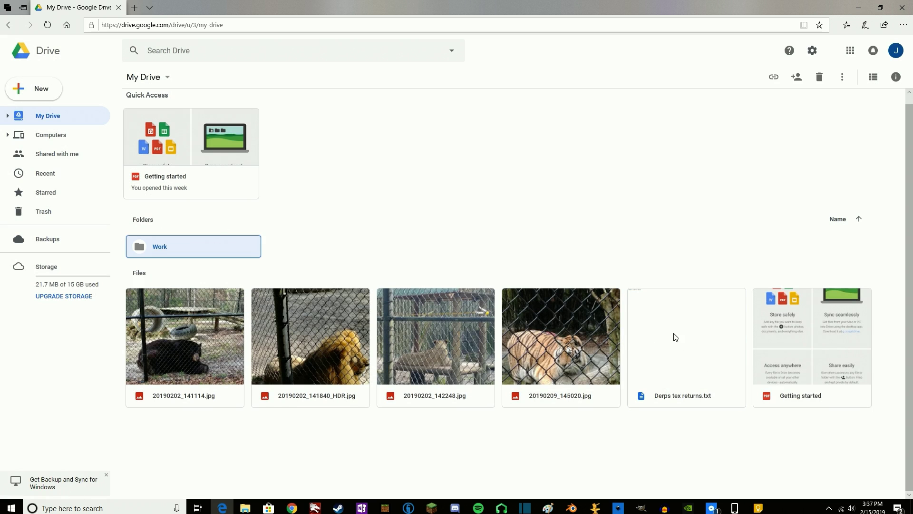
{"action": "left_click_drag", "start_coordinate": [699, 339], "coordinate": [177, 240]}
Step: Create another folder named Pics in My Drive
{"action": "right_click", "coordinate": [302, 241]}
{"action": "left_click", "coordinate": [314, 244]}
{"action": "type", "text": "Pi"}
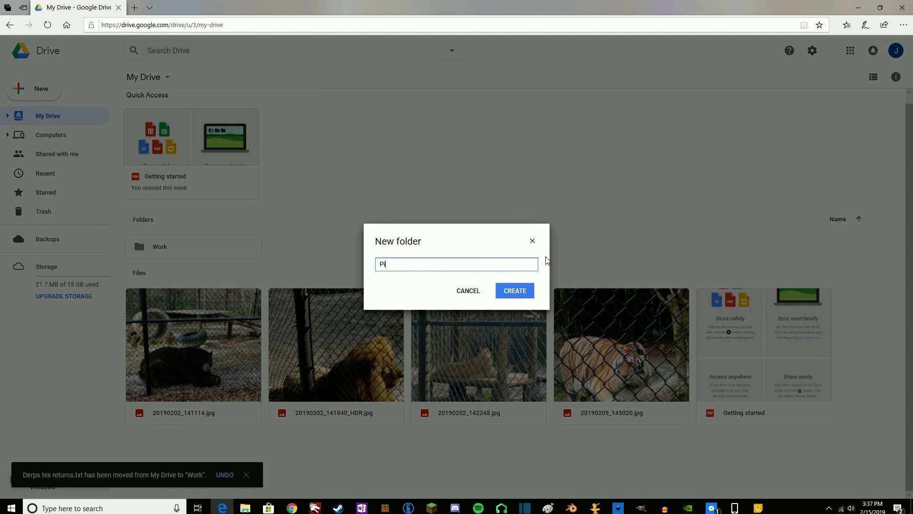
{"action": "type", "text": "cs"}
{"action": "key", "text": "Return"}
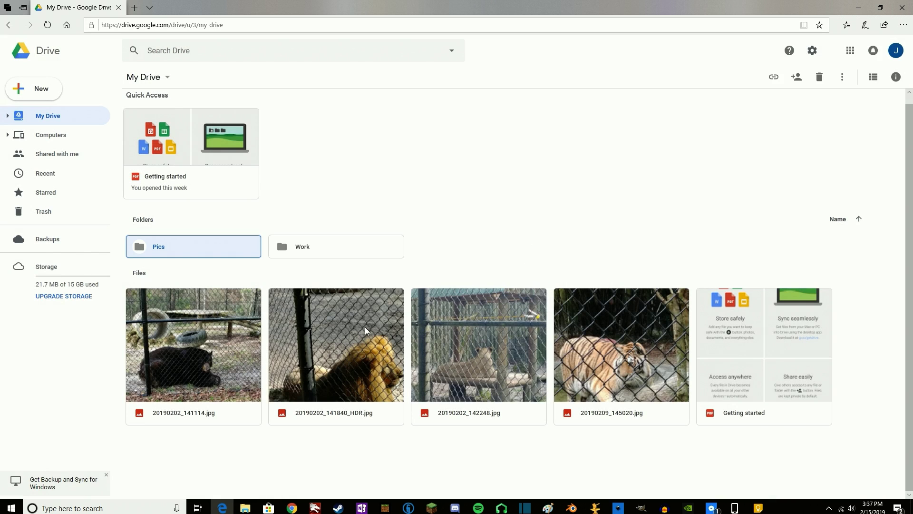
Step: Move the four animal photos, 20190202_141114.jpg through 20190209_145020.jpg, into the Pics folder
{"action": "left_click", "coordinate": [206, 332]}
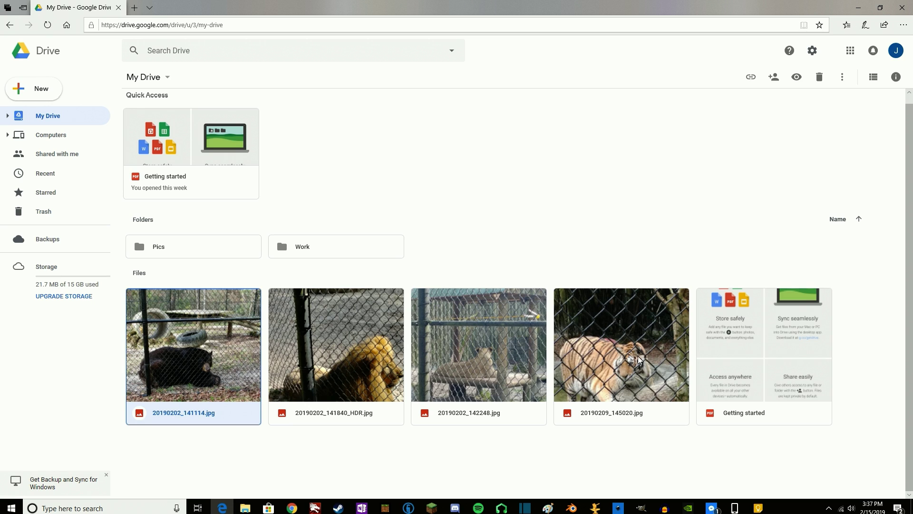
{"action": "left_click", "coordinate": [626, 334], "text": "shift"}
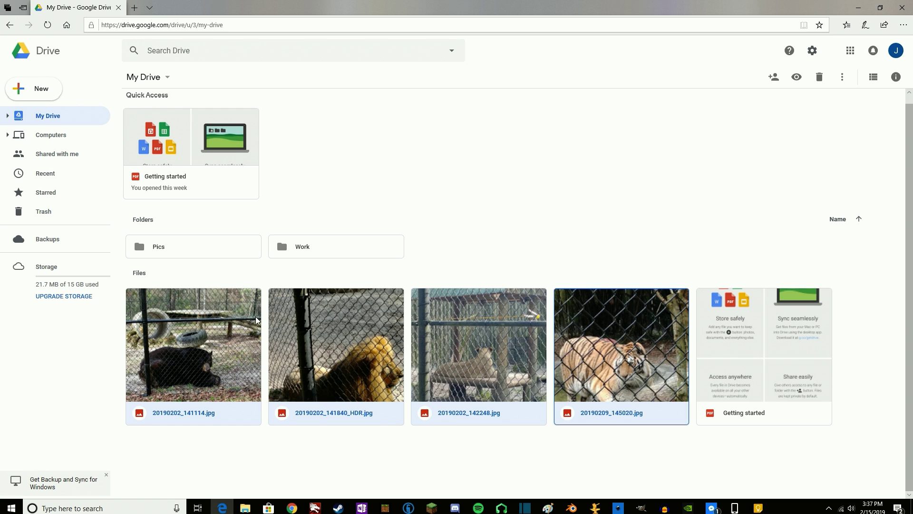
{"action": "left_click_drag", "start_coordinate": [201, 339], "coordinate": [171, 244]}
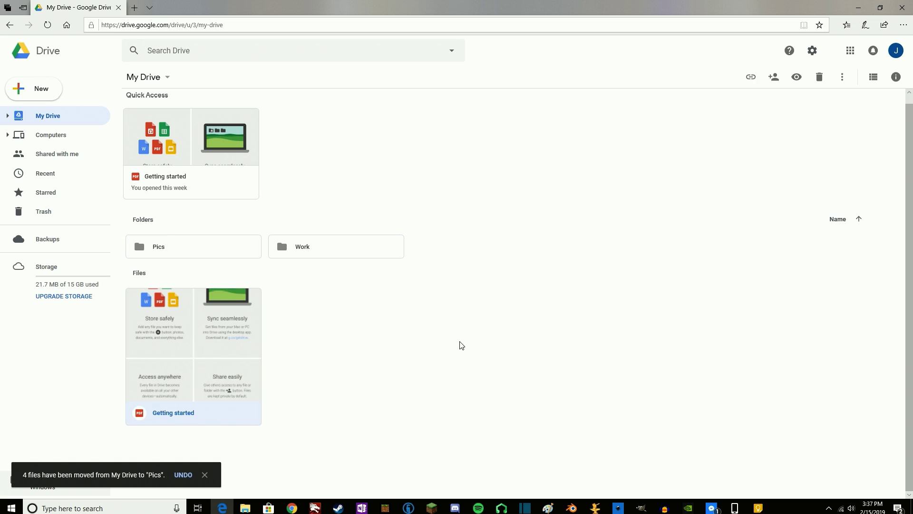
Step: Look at the contents of the Pics folder and its available actions, and return to My Drive
{"action": "double_click", "coordinate": [212, 255]}
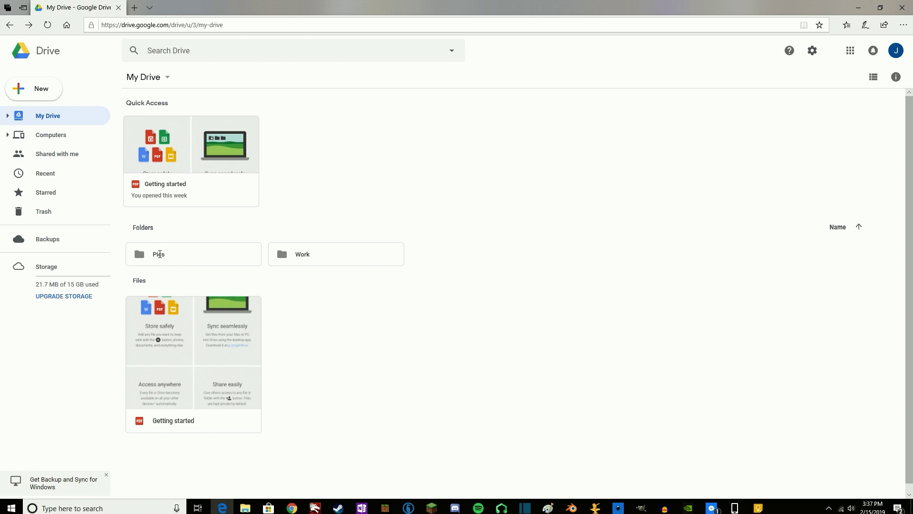
{"action": "right_click", "coordinate": [162, 257]}
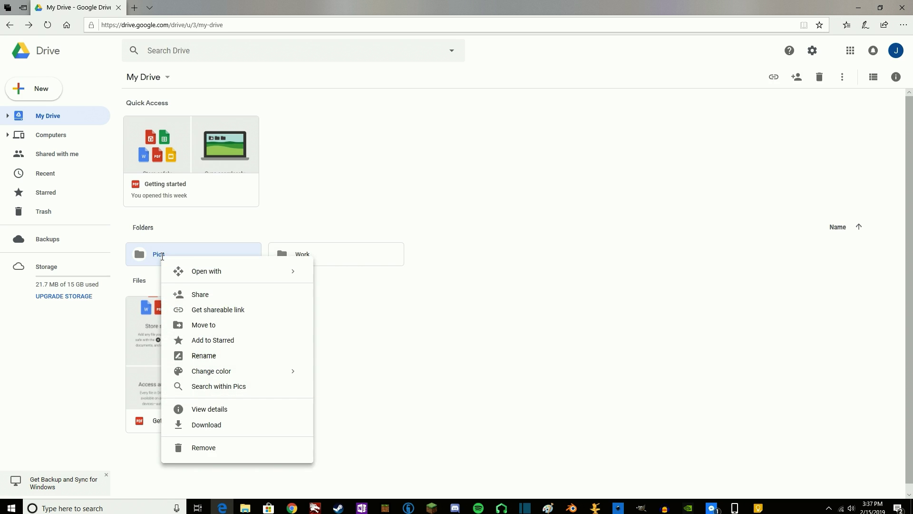
{"action": "left_click", "coordinate": [146, 256]}
{"action": "double_click", "coordinate": [146, 257]}
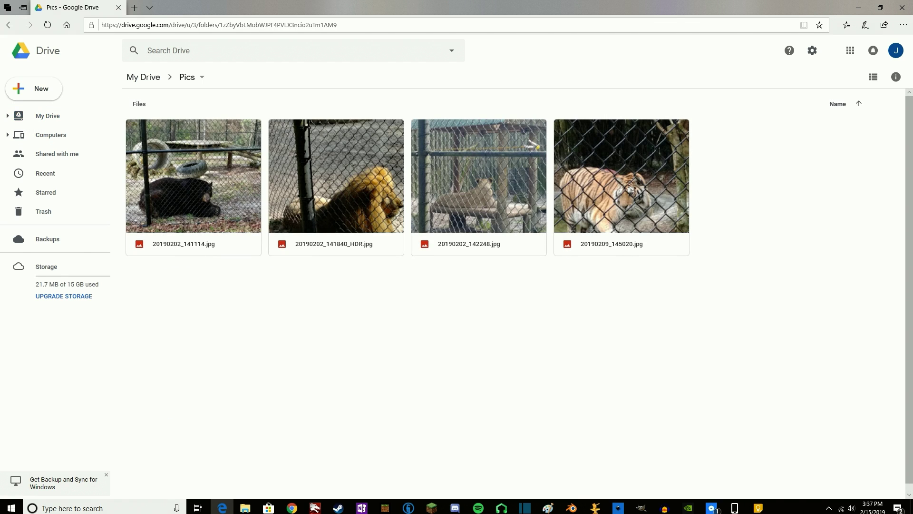
{"action": "left_click", "coordinate": [9, 25]}
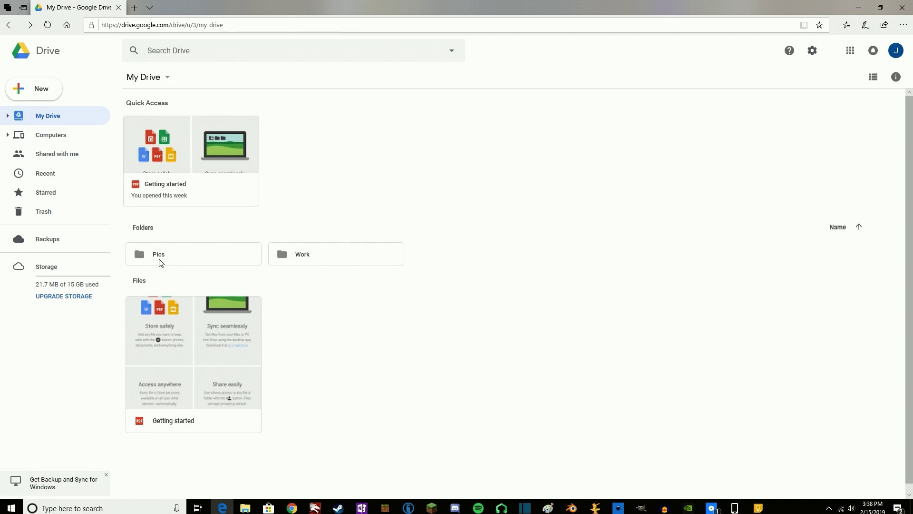
Step: Open the sharing settings of the Pics folder and look at the permission options for invited people
{"action": "right_click", "coordinate": [150, 255]}
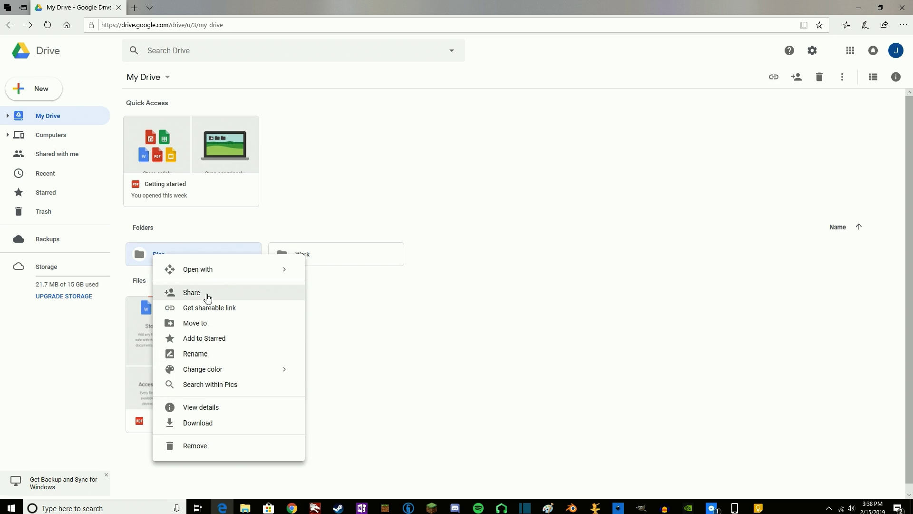
{"action": "left_click", "coordinate": [191, 293]}
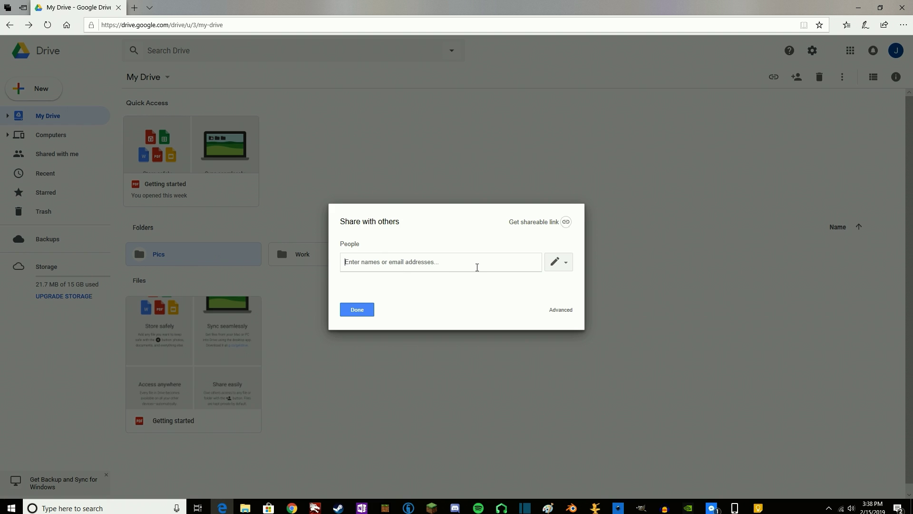
{"action": "left_click", "coordinate": [555, 262]}
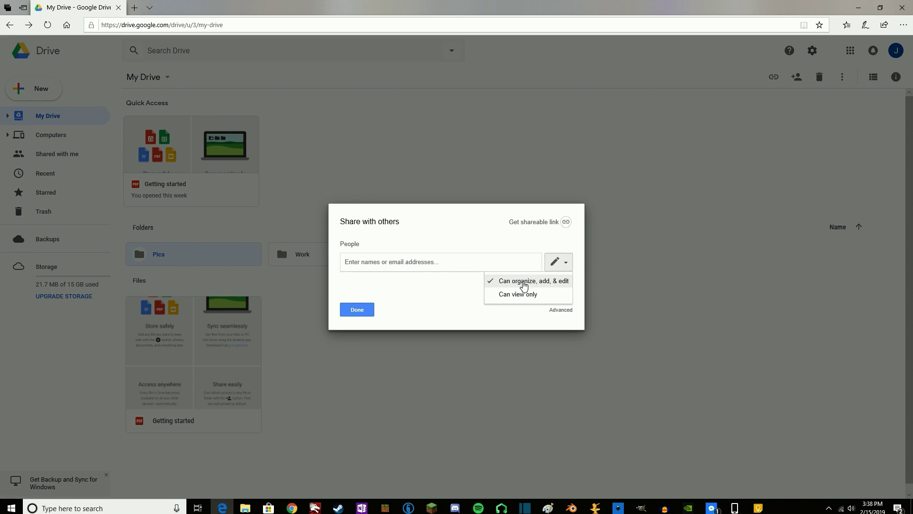
{"action": "left_click", "coordinate": [432, 262]}
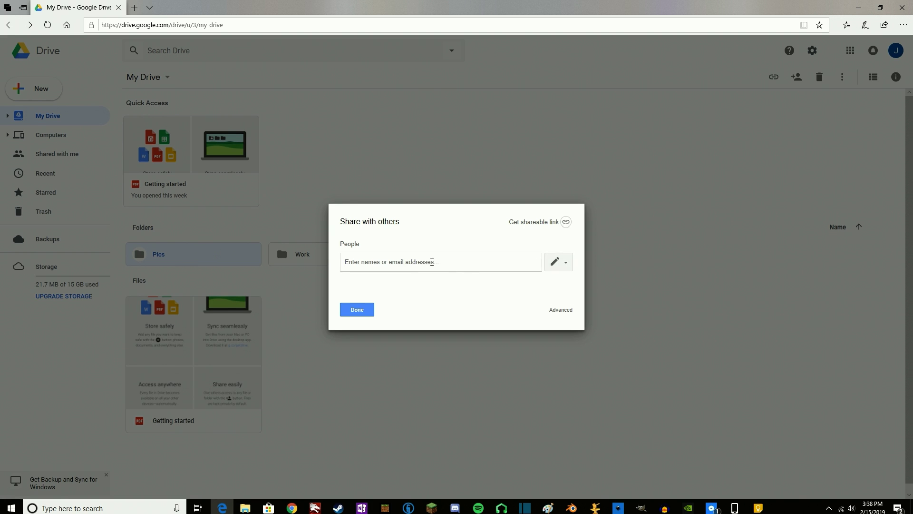
{"action": "left_click", "coordinate": [553, 264]}
{"action": "left_click", "coordinate": [401, 264]}
Step: Turn on link sharing for the Pics folder and copy its shareable link
{"action": "left_click", "coordinate": [525, 223]}
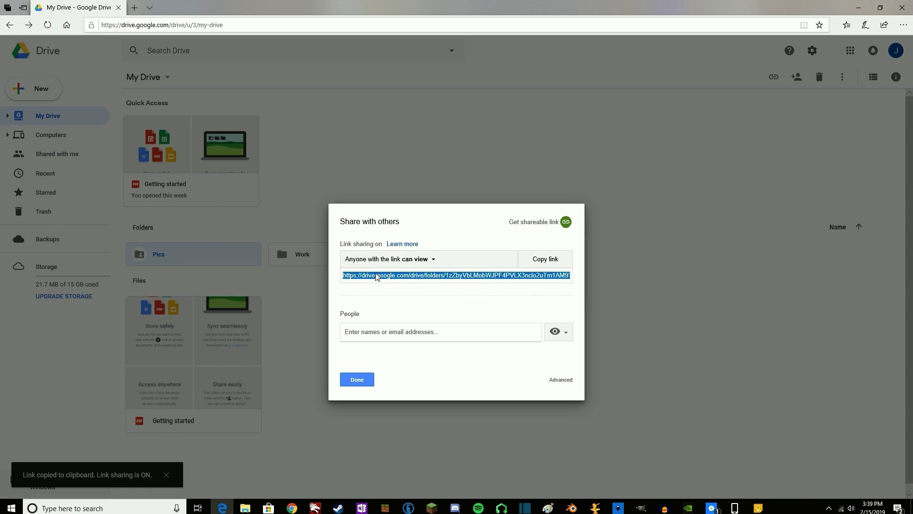
{"action": "left_click", "coordinate": [541, 266]}
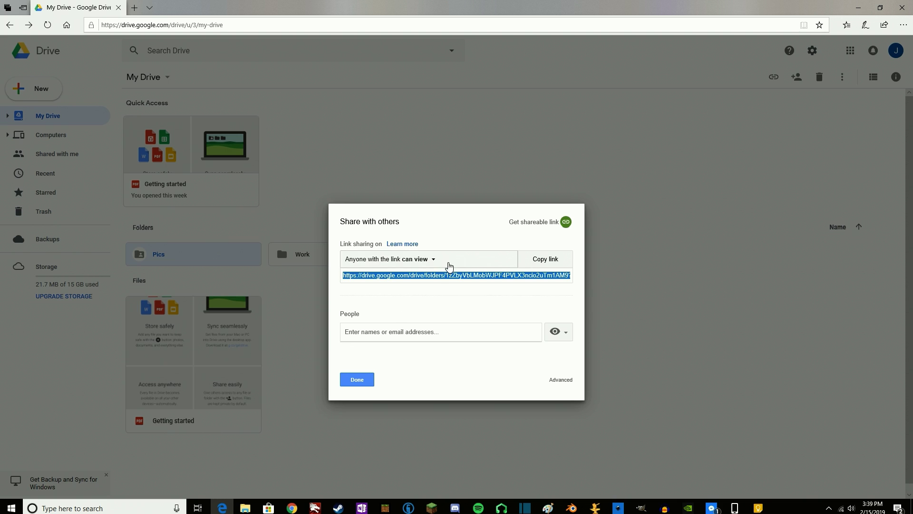
{"action": "left_click", "coordinate": [547, 263]}
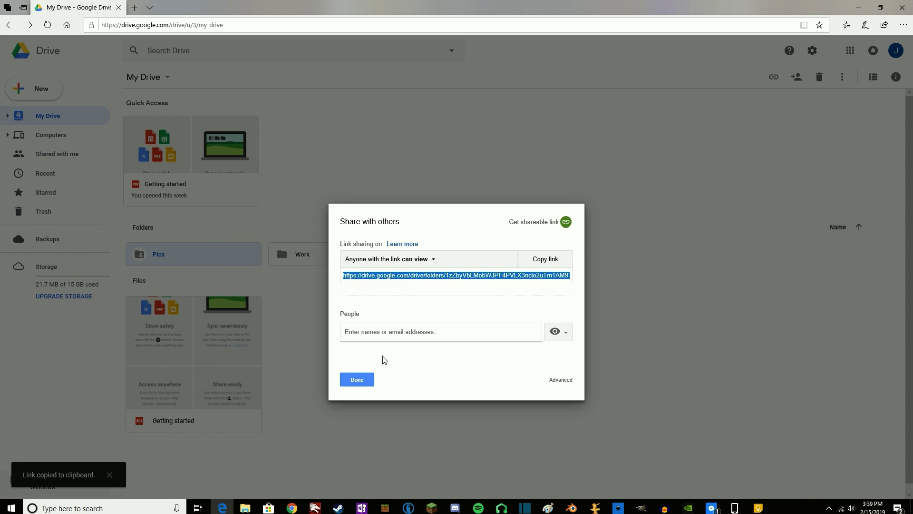
Step: Look at the link access options for the Pics folder, including the additional ones, cancel without changing them, and finish sharing
{"action": "left_click", "coordinate": [491, 262]}
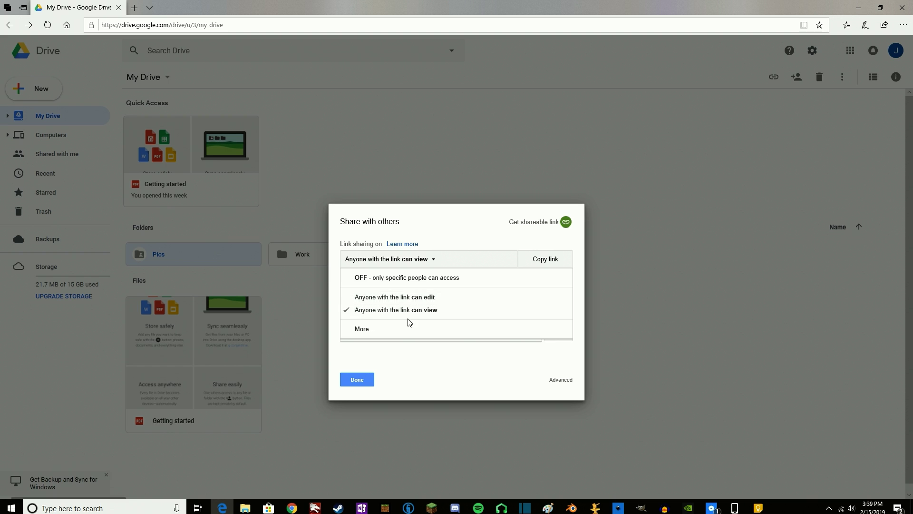
{"action": "left_click", "coordinate": [365, 329]}
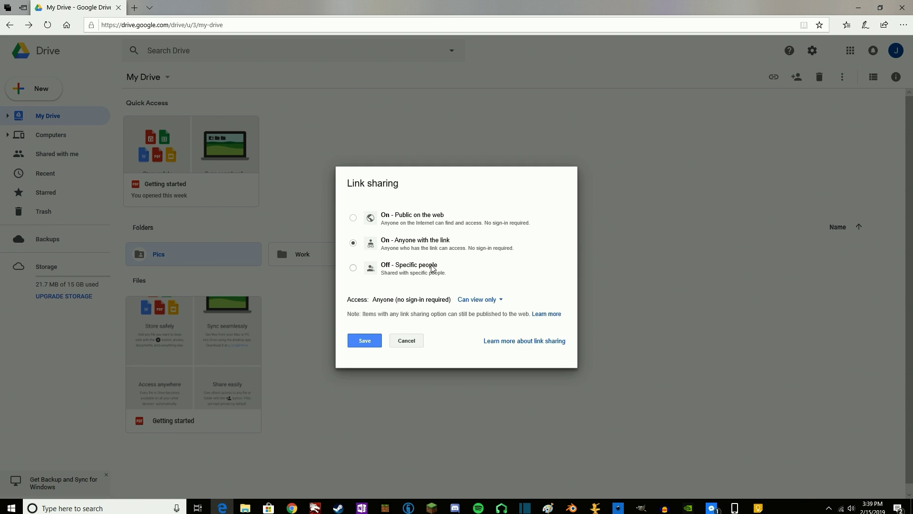
{"action": "left_click", "coordinate": [413, 348]}
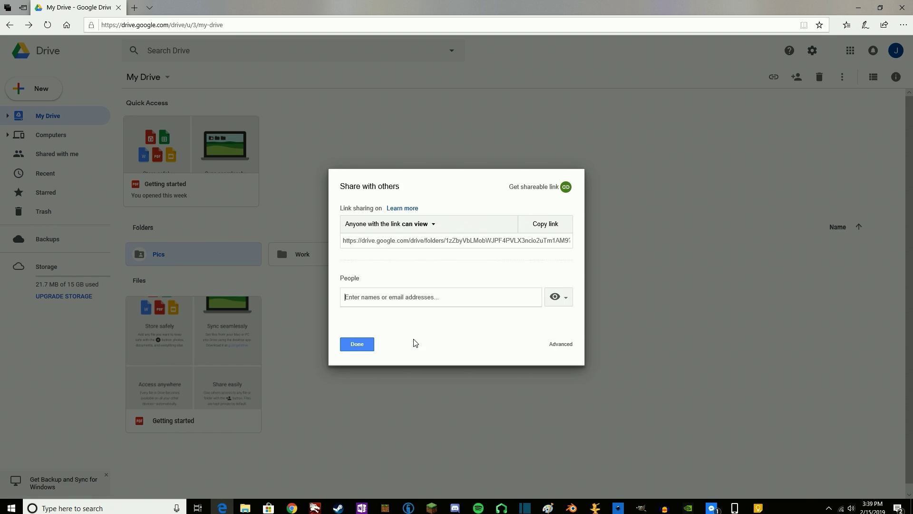
{"action": "left_click", "coordinate": [370, 343]}
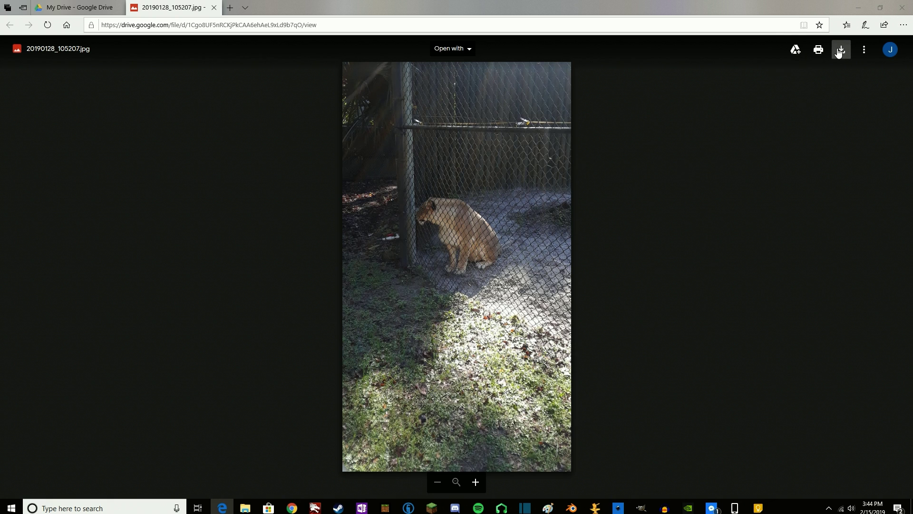
Step: Add the shared photo 20190128_105207.jpg to My Drive, move it into the Pics folder while accepting that it gets shared, and open that folder
{"action": "left_click", "coordinate": [795, 51]}
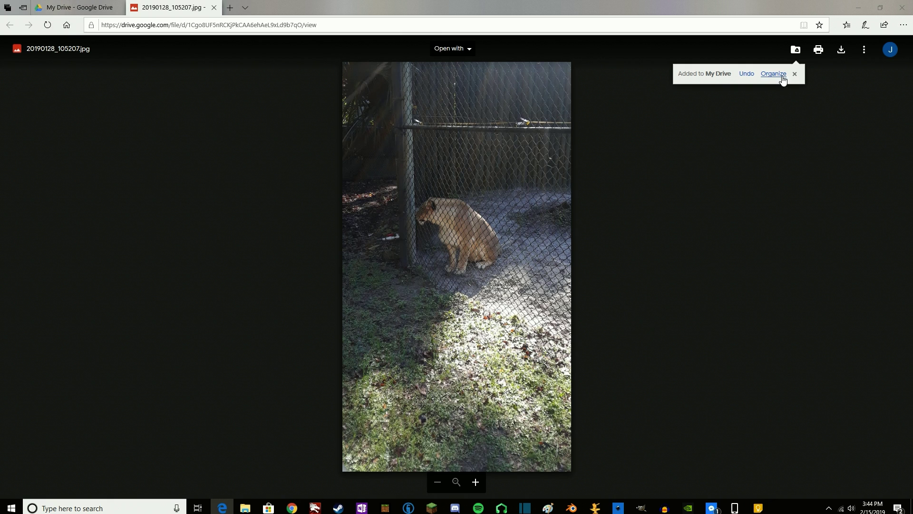
{"action": "left_click", "coordinate": [78, 7]}
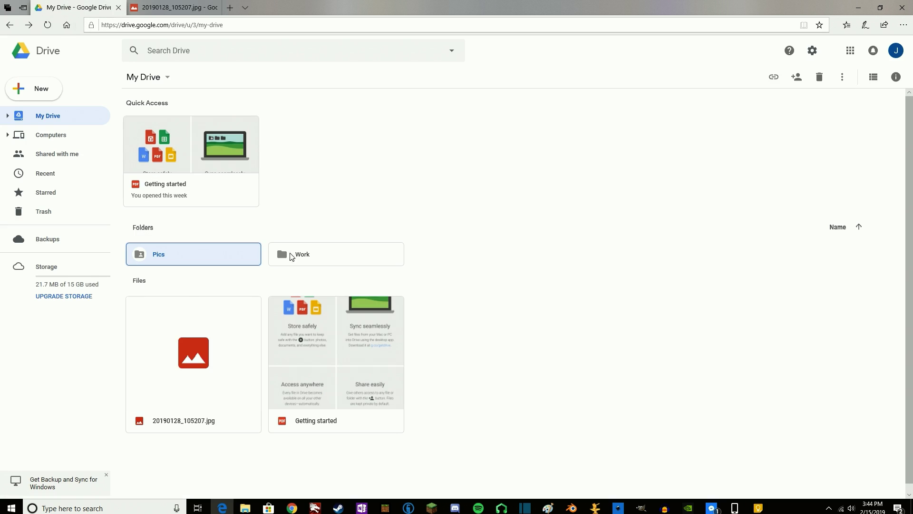
{"action": "left_click_drag", "start_coordinate": [190, 361], "coordinate": [181, 263]}
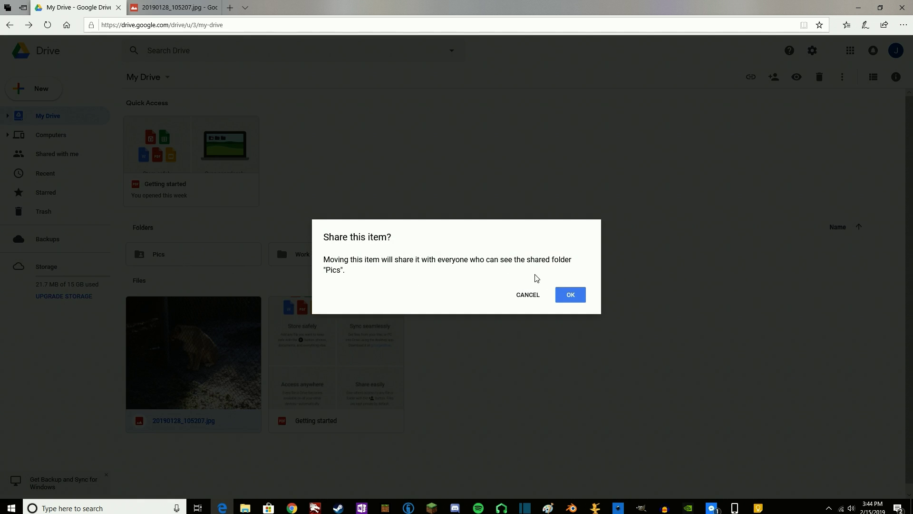
{"action": "left_click", "coordinate": [571, 295]}
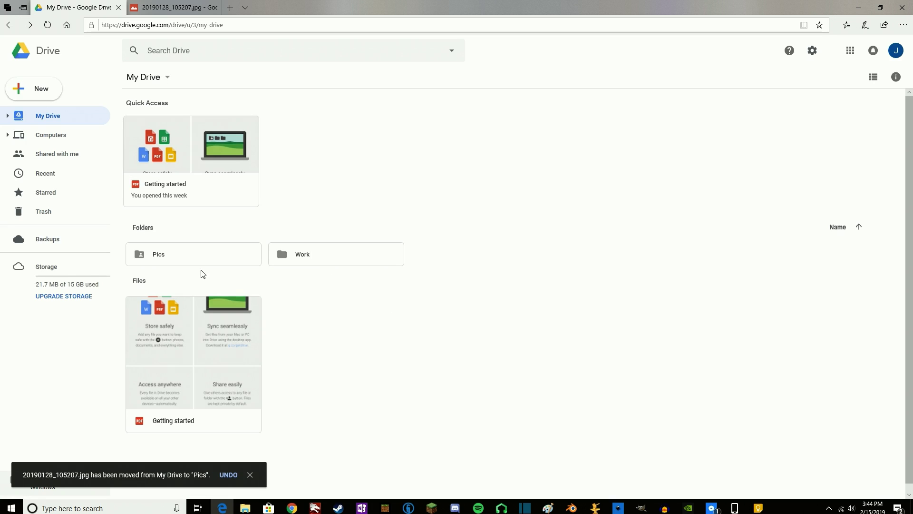
{"action": "double_click", "coordinate": [188, 256]}
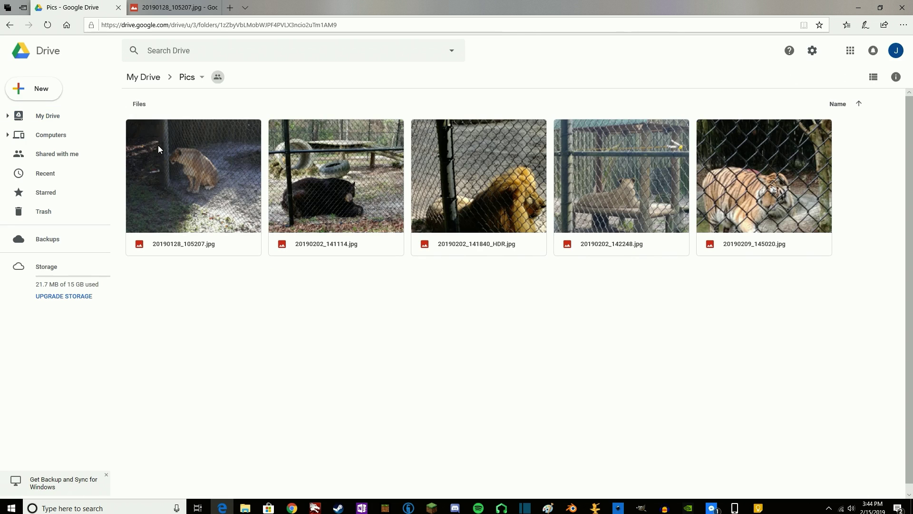